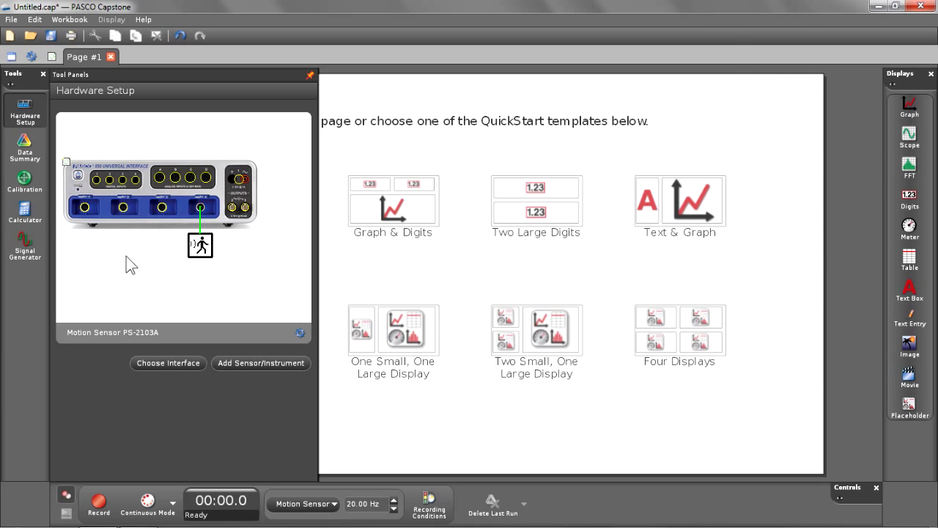
Lay out the page with the Table & Graph template and assign Position (m) and Velocity (m/s) to the table's two columns
{"action": "left_click", "coordinate": [24, 114]}
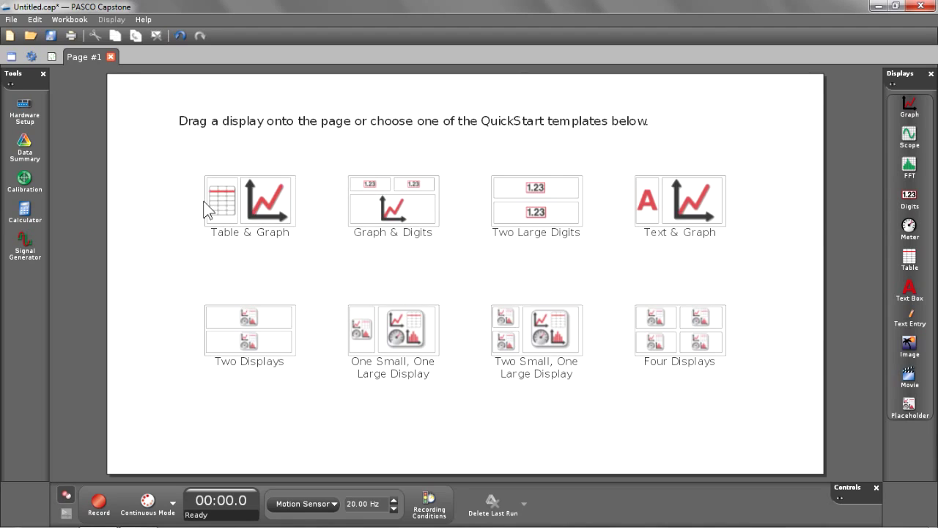
{"action": "left_click", "coordinate": [241, 208]}
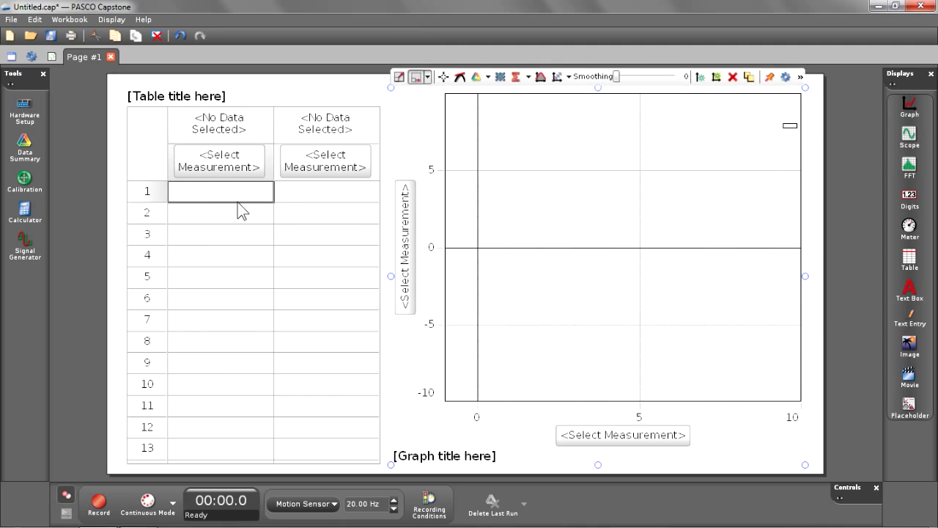
{"action": "left_click", "coordinate": [220, 163]}
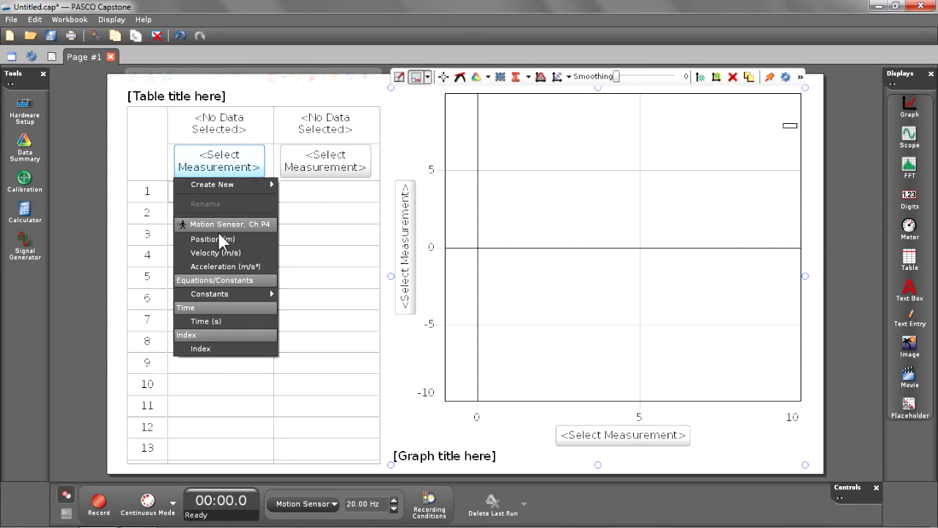
{"action": "left_click", "coordinate": [218, 239]}
{"action": "left_click", "coordinate": [317, 172]}
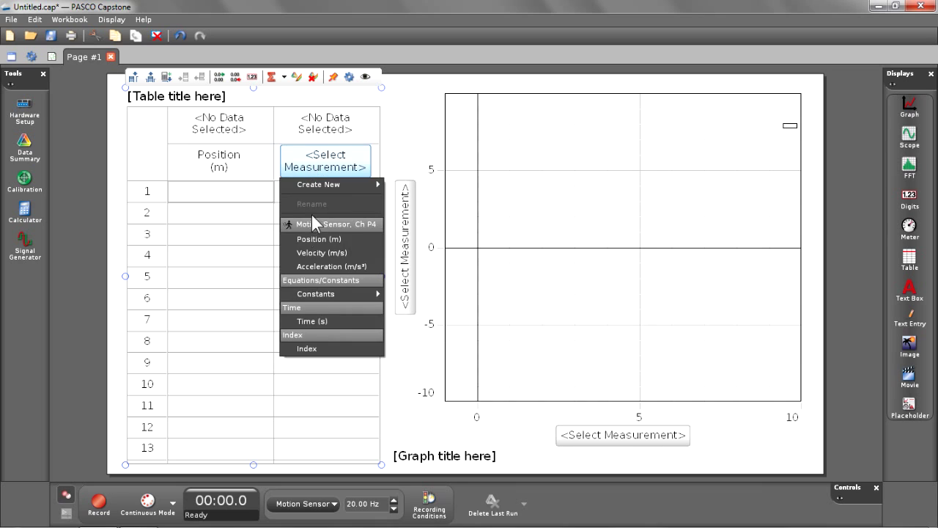
{"action": "left_click", "coordinate": [311, 258]}
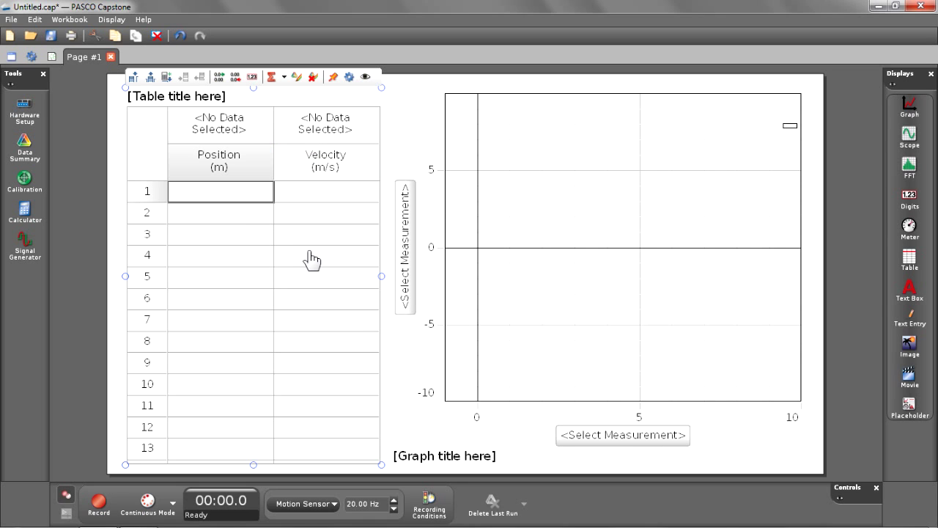
Plot Position (m) on the graph's vertical axis
{"action": "left_click", "coordinate": [405, 246]}
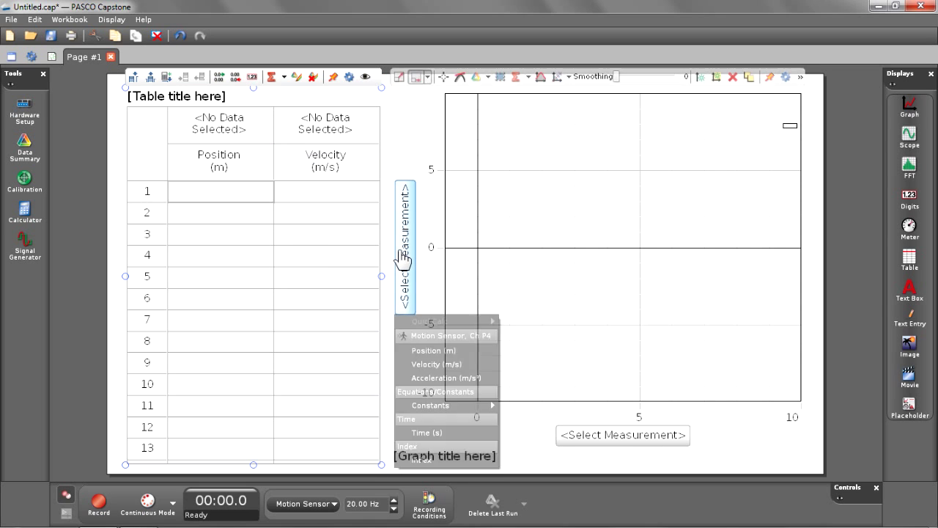
{"action": "left_click", "coordinate": [434, 351]}
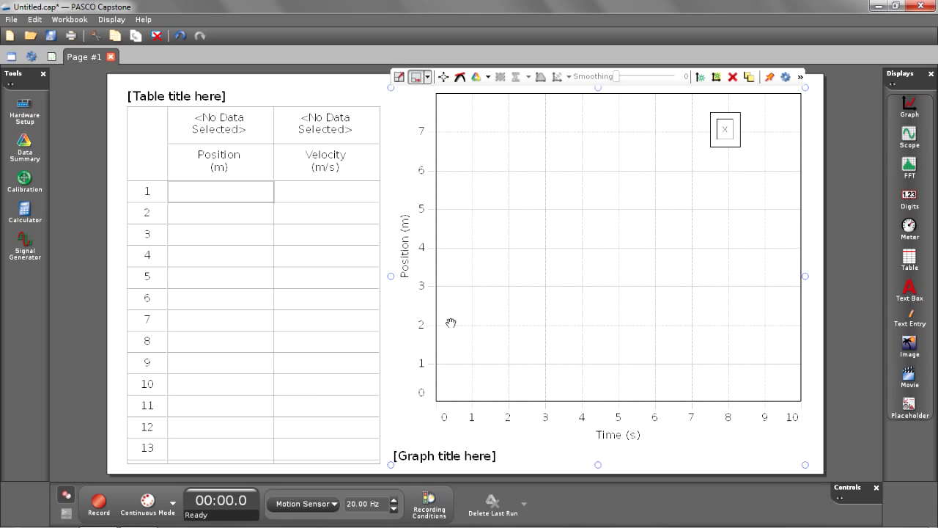
Record a motion sensor run of about 21 s, scaling the graph axes to fit the data during recording
{"action": "left_click", "coordinate": [100, 507]}
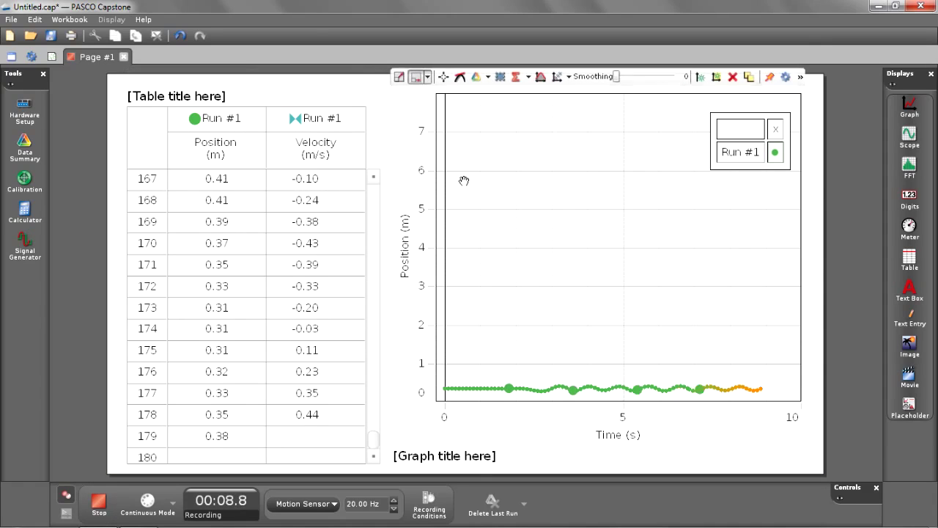
{"action": "left_click", "coordinate": [398, 77]}
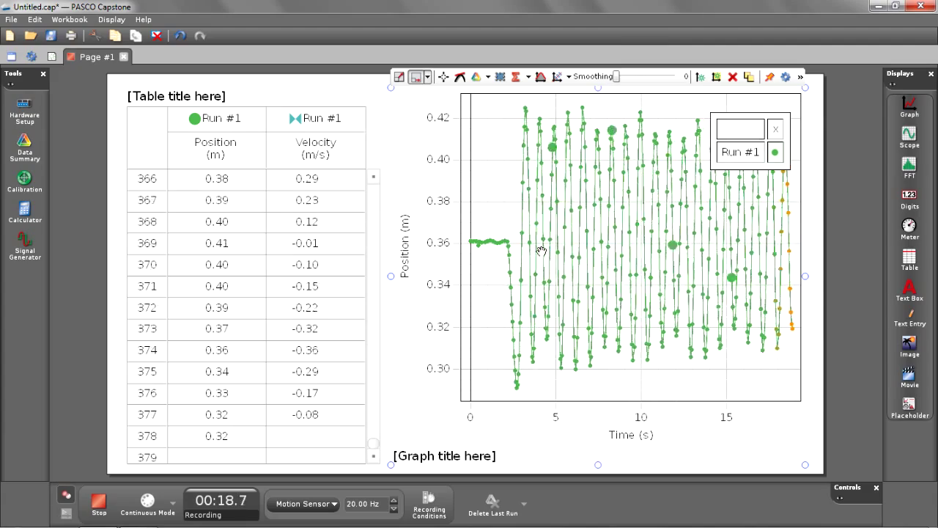
{"action": "left_click", "coordinate": [99, 501]}
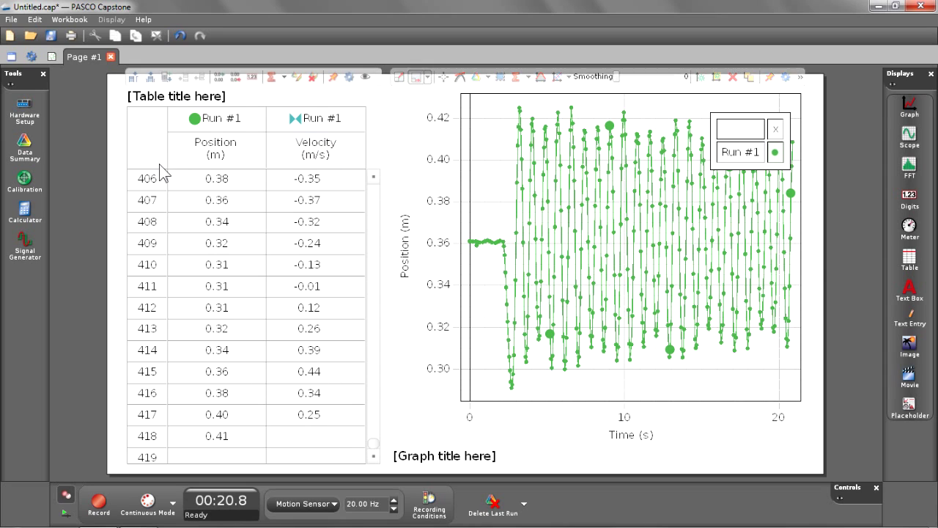
Add a second page containing one full-page graph with Position (m) on its vertical axis
{"action": "left_click", "coordinate": [51, 57]}
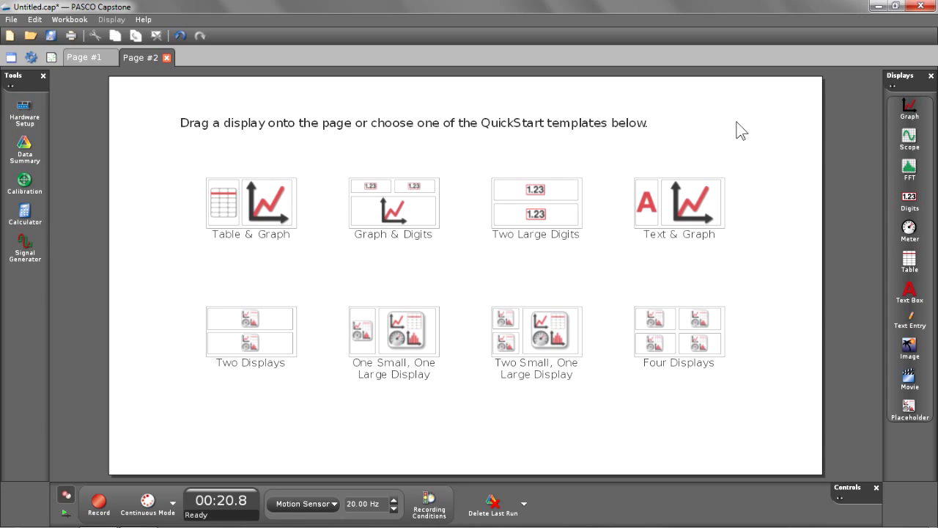
{"action": "double_click", "coordinate": [909, 110]}
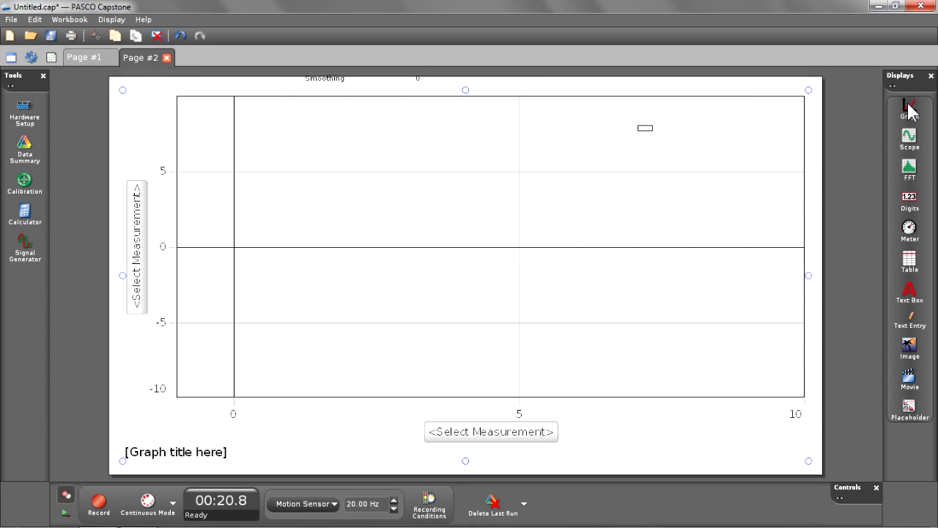
{"action": "left_click", "coordinate": [141, 262]}
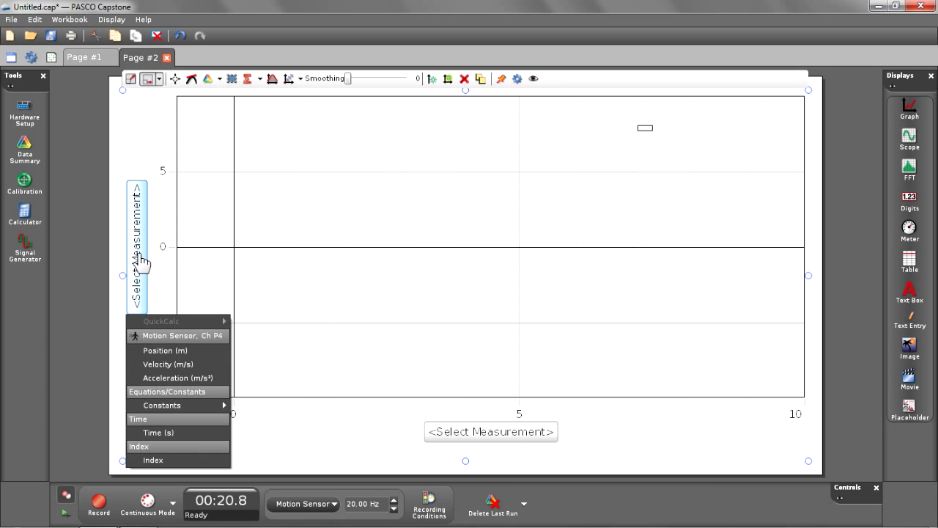
{"action": "left_click", "coordinate": [139, 352]}
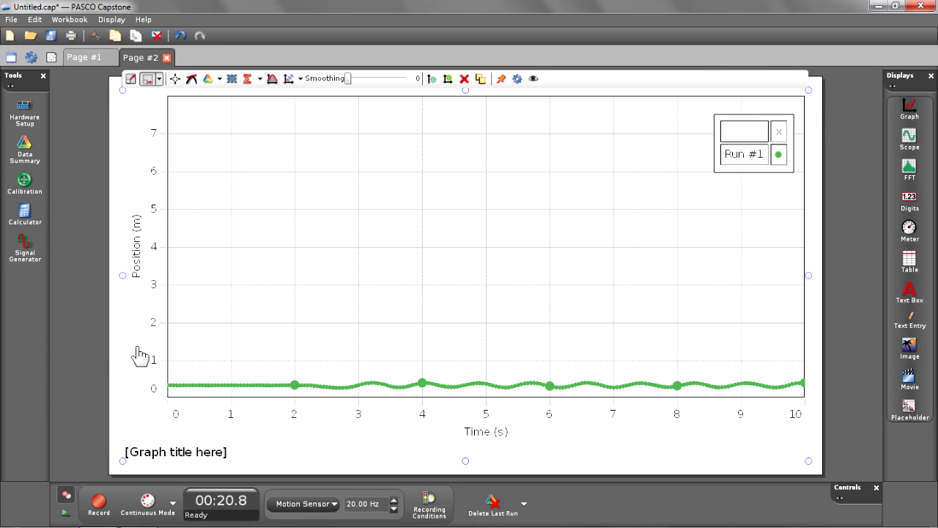
Add two plot areas below the position plot and assign Velocity (m/s) and Acceleration (m/s²) to them
{"action": "left_click", "coordinate": [448, 84]}
{"action": "left_click", "coordinate": [448, 84]}
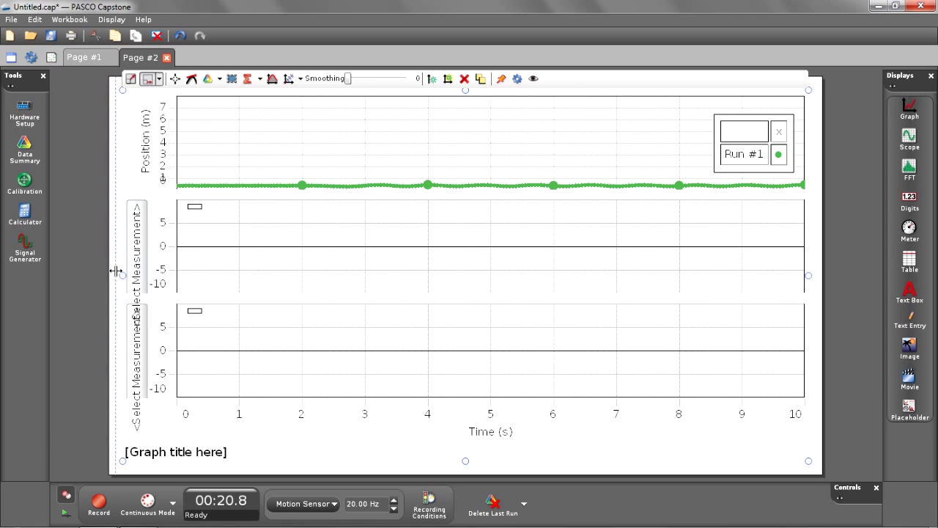
{"action": "left_click", "coordinate": [139, 269]}
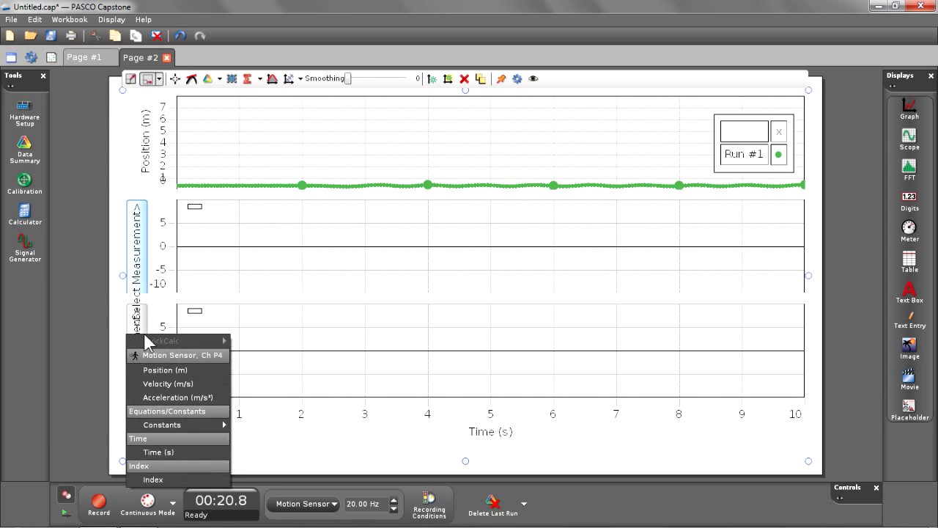
{"action": "left_click", "coordinate": [150, 384]}
{"action": "left_click", "coordinate": [138, 388]}
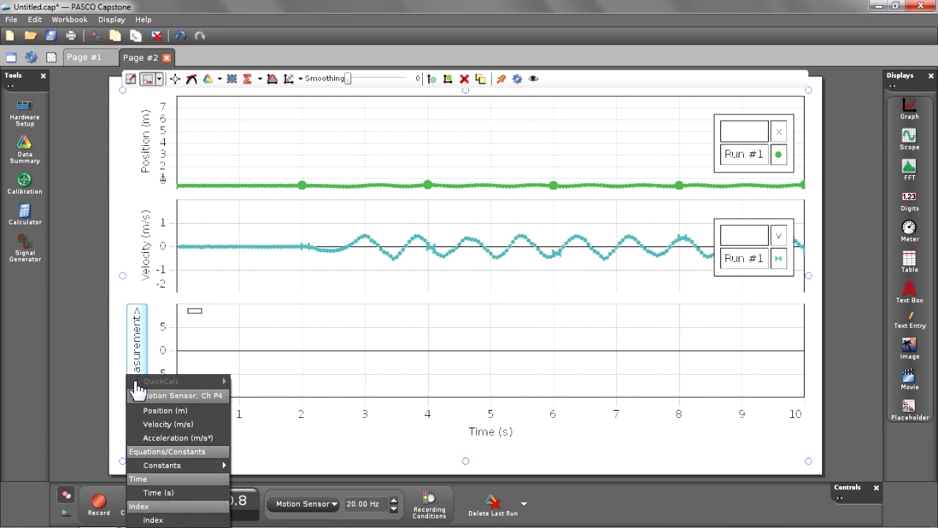
{"action": "left_click", "coordinate": [174, 438]}
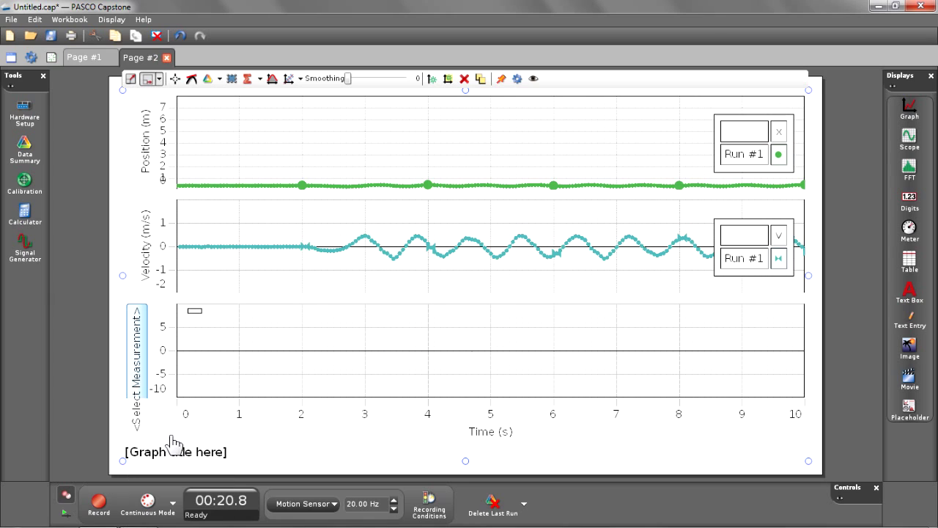
Scale the three plots to fit all data and record a second motion sensor run of about 12 s
{"action": "left_click", "coordinate": [129, 79]}
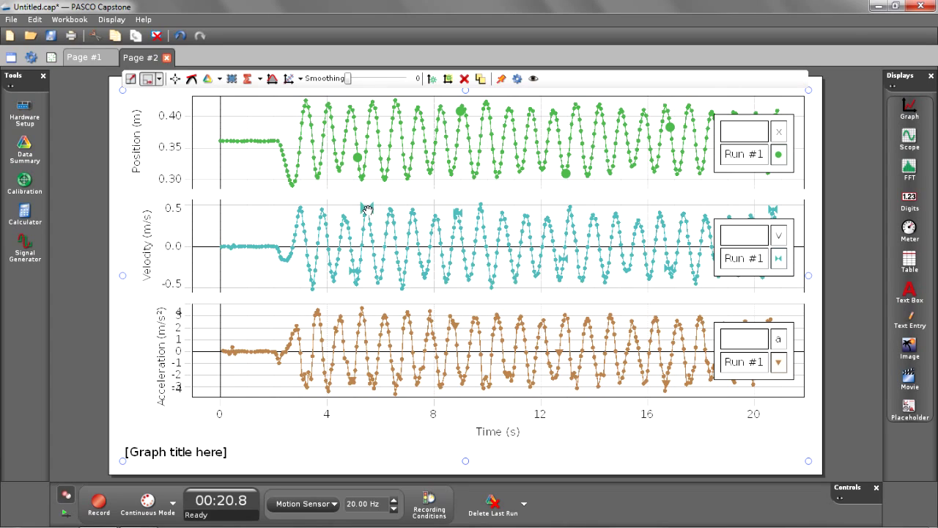
{"action": "left_click", "coordinate": [98, 503]}
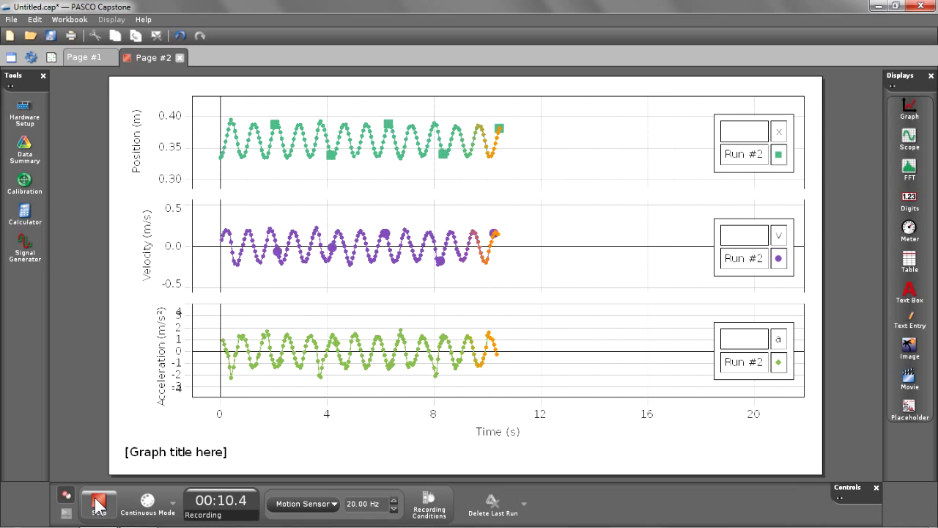
{"action": "left_click", "coordinate": [99, 503]}
Allow multiple runs on the graph and overlay Run #1 and Run #2 in all three plots
{"action": "mouse_move", "coordinate": [229, 215]}
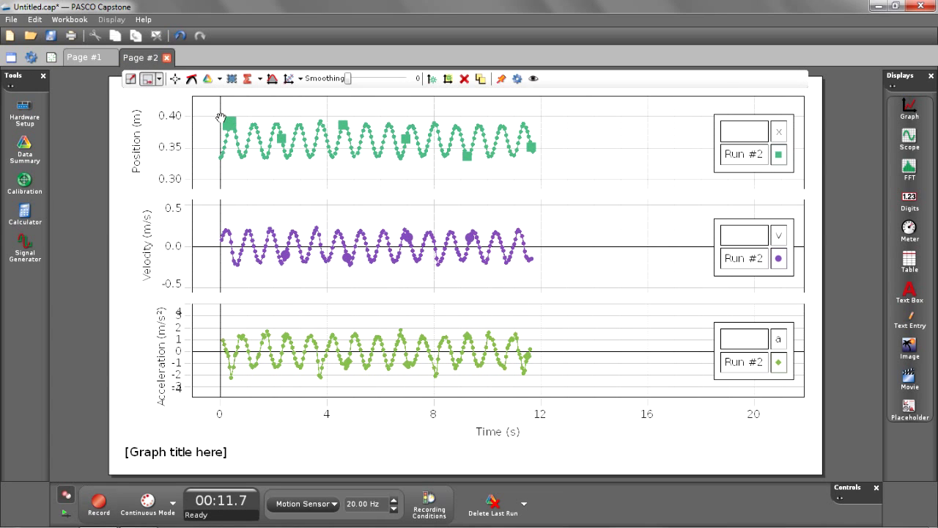
{"action": "left_click", "coordinate": [219, 78]}
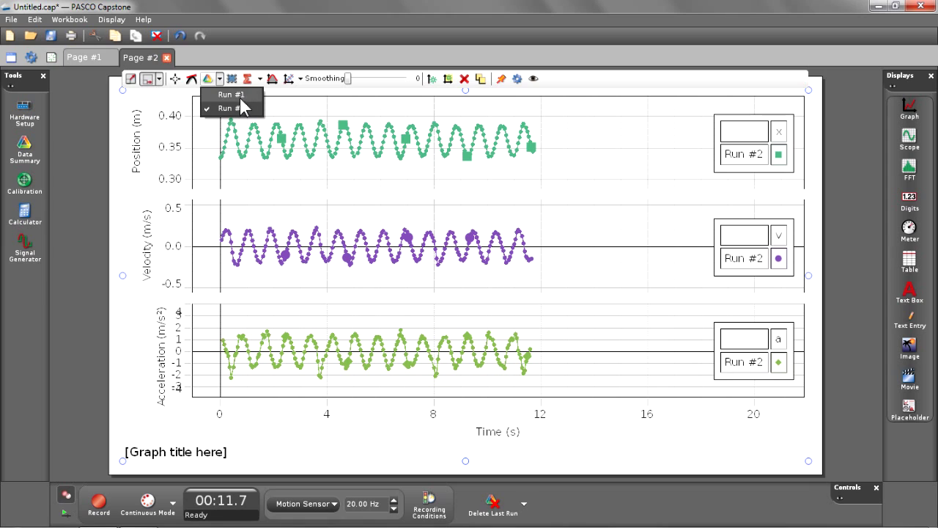
{"action": "left_click", "coordinate": [233, 95]}
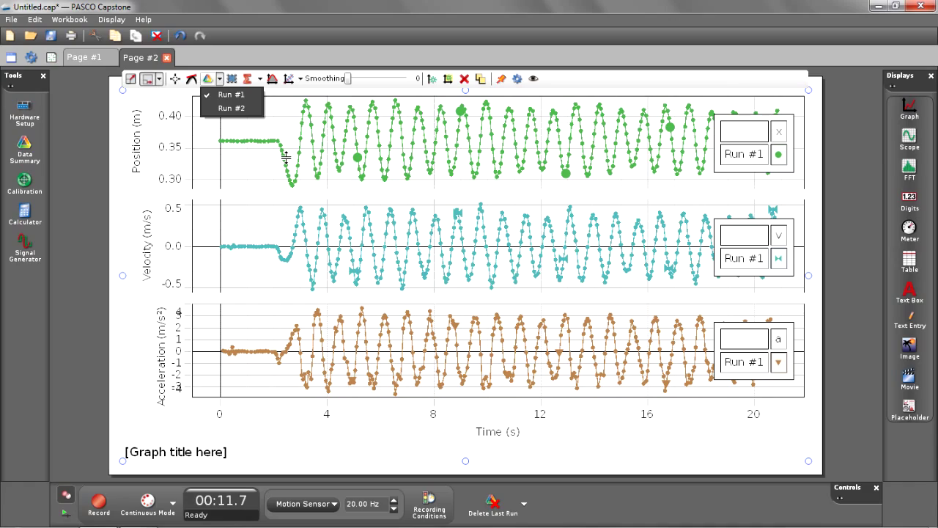
{"action": "left_click", "coordinate": [220, 79]}
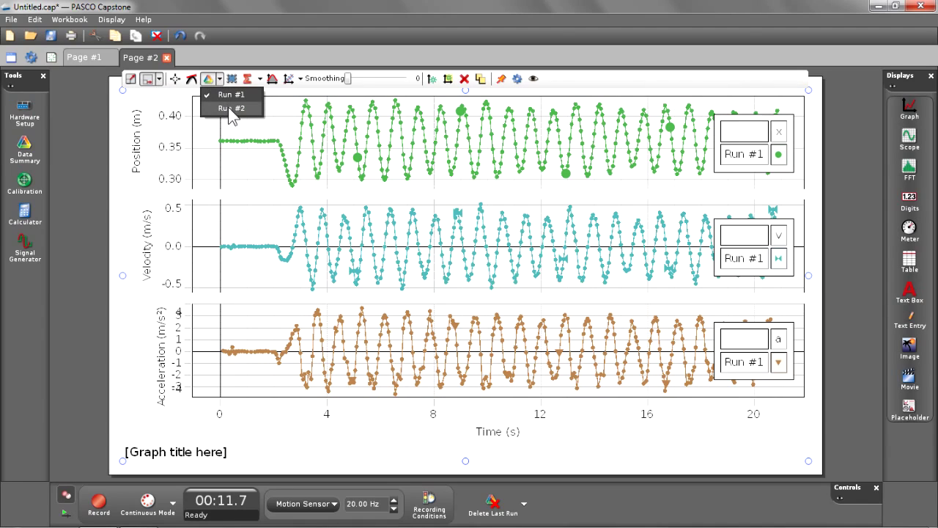
{"action": "left_click", "coordinate": [231, 108]}
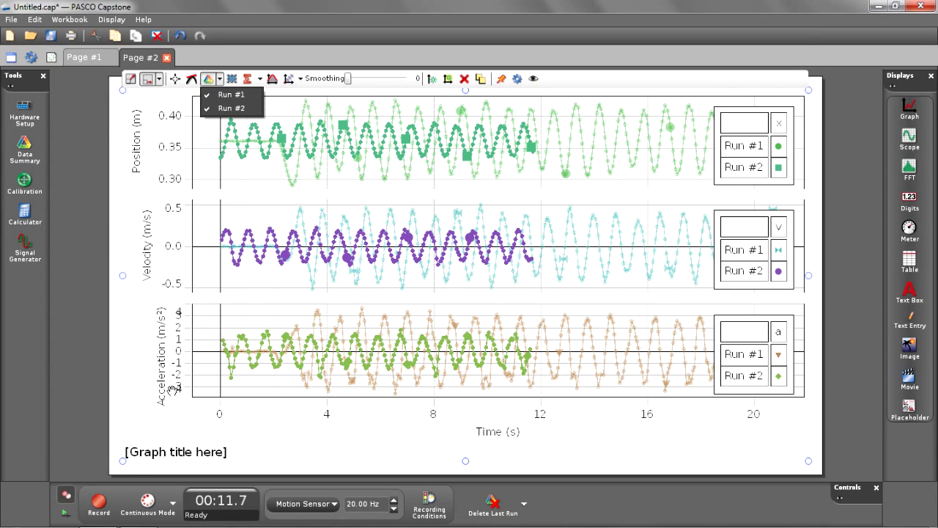
Record a third motion sensor run of about 10 s
{"action": "left_click", "coordinate": [99, 505]}
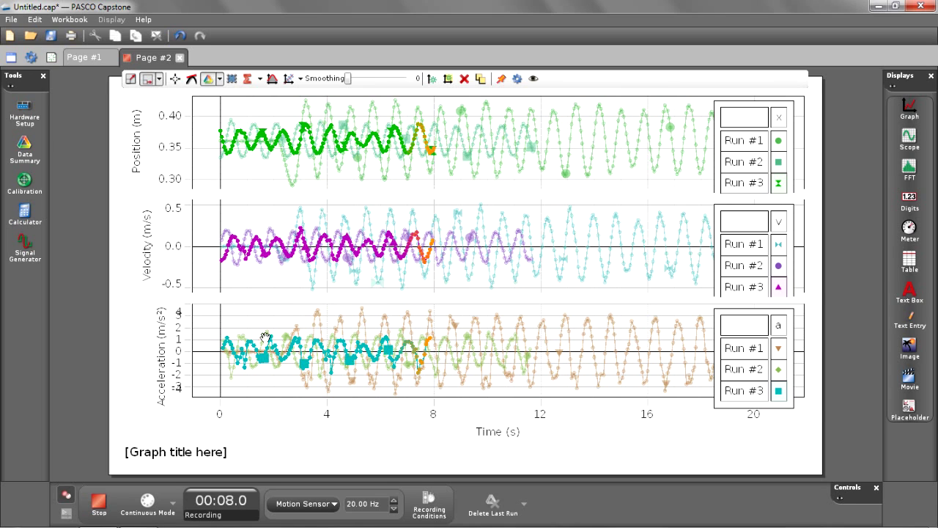
{"action": "left_click", "coordinate": [98, 505]}
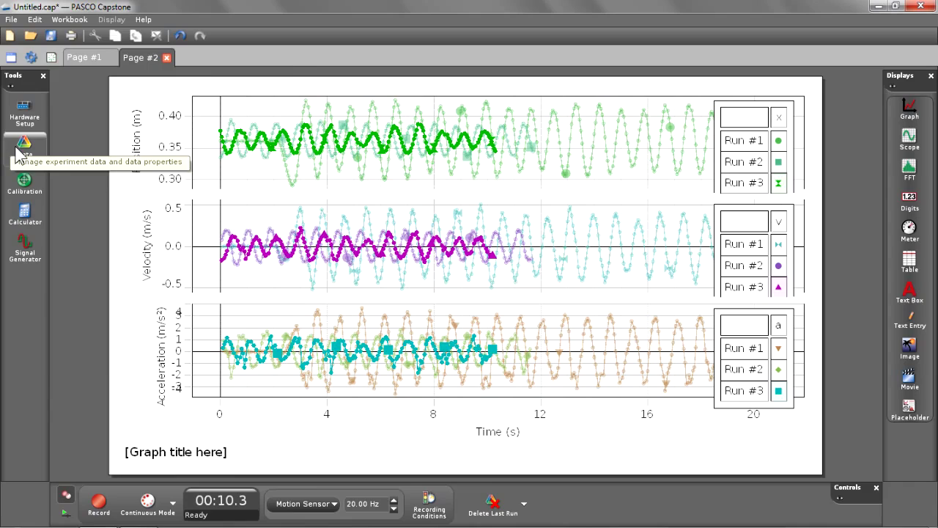
Open the data summary and pin it beside the page to examine the recorded runs
{"action": "left_click", "coordinate": [22, 146]}
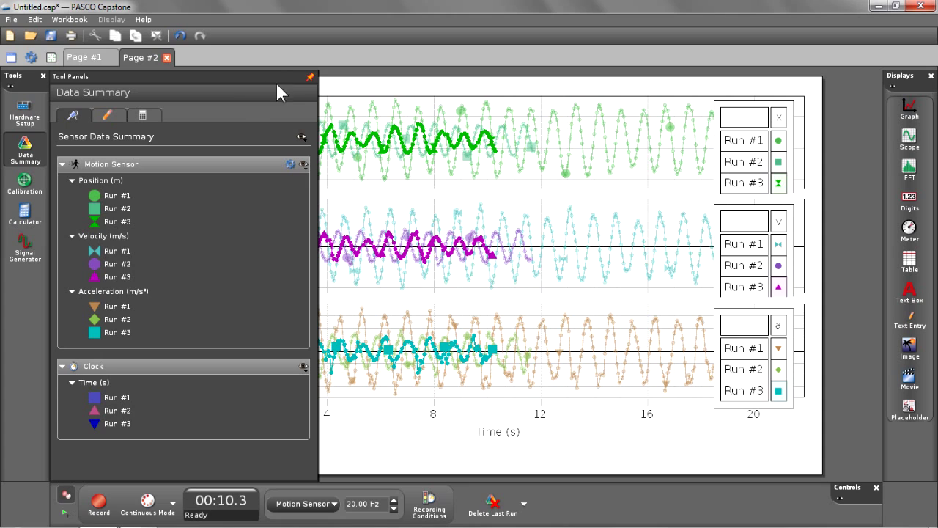
{"action": "left_click", "coordinate": [310, 76]}
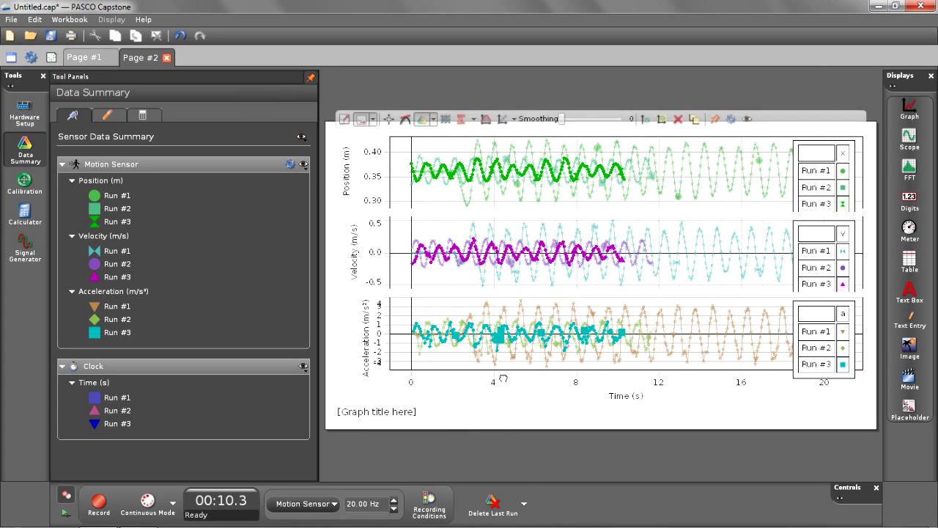
Delete the last recorded run and undo the deletion
{"action": "left_click", "coordinate": [492, 503]}
{"action": "mouse_move", "coordinate": [505, 412]}
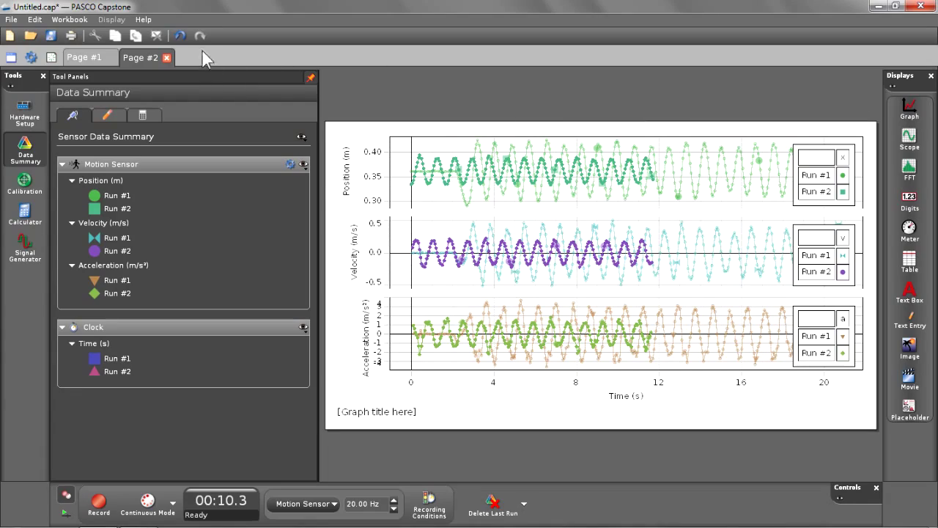
{"action": "left_click", "coordinate": [181, 37]}
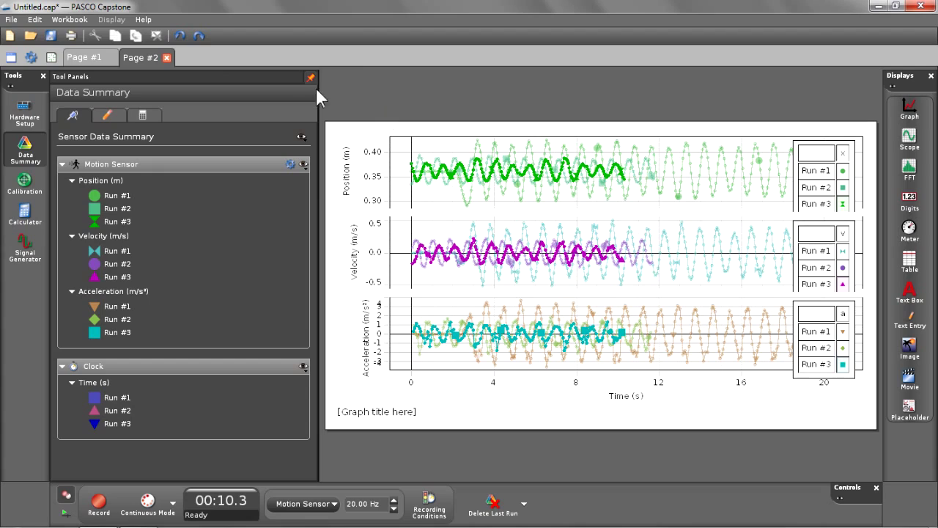
Close the data summary and hide Run #1 and Run #2 from the graph, leaving Run #3 displayed
{"action": "left_click", "coordinate": [24, 149]}
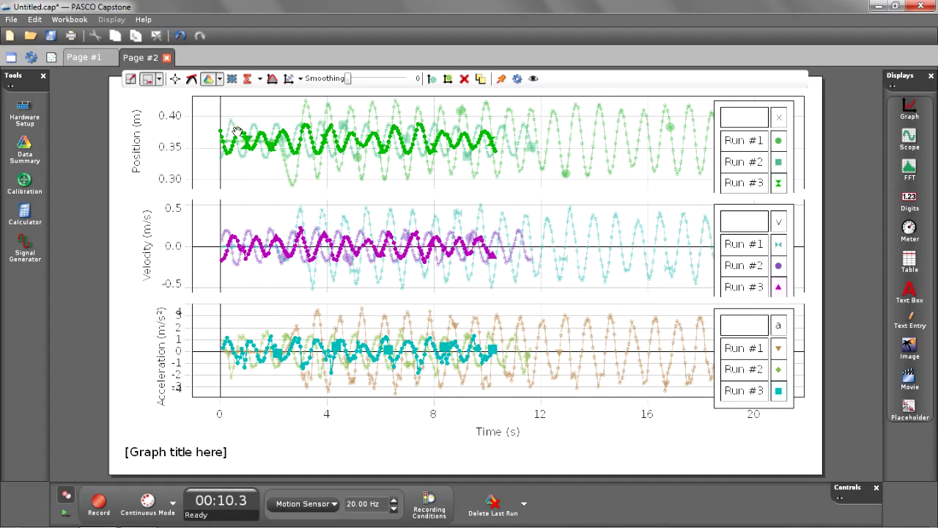
{"action": "left_click", "coordinate": [220, 79]}
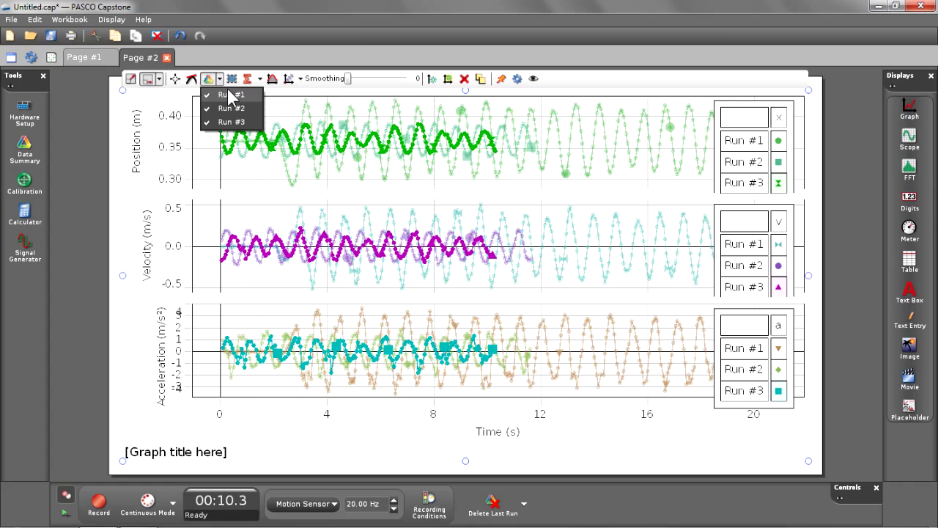
{"action": "left_click", "coordinate": [231, 94]}
{"action": "left_click", "coordinate": [220, 78]}
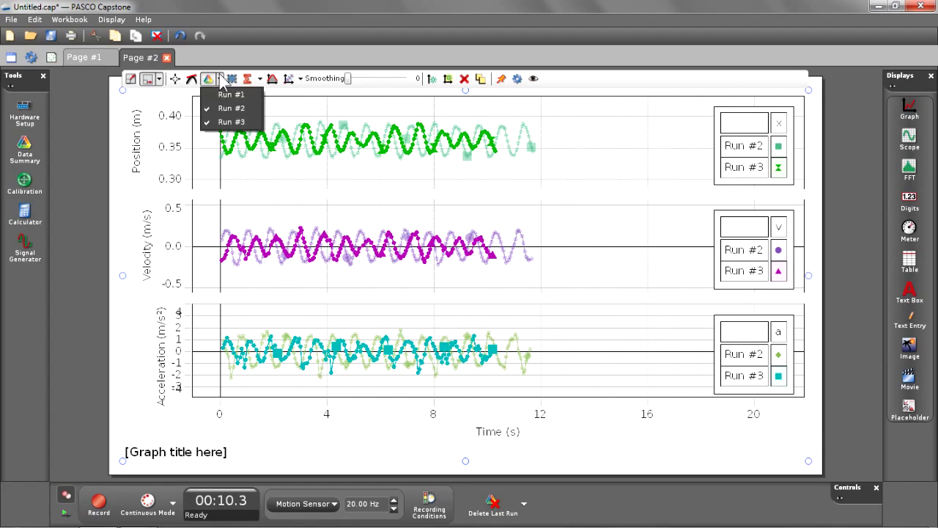
{"action": "left_click", "coordinate": [224, 108]}
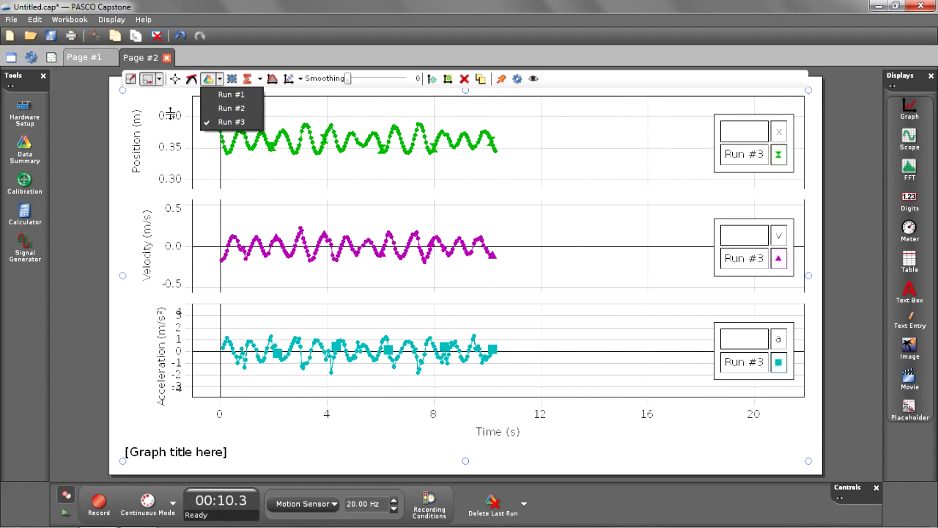
Scale the graph axes to fit the Run #3 data and turn off the graph title in the display properties
{"action": "left_click", "coordinate": [130, 78]}
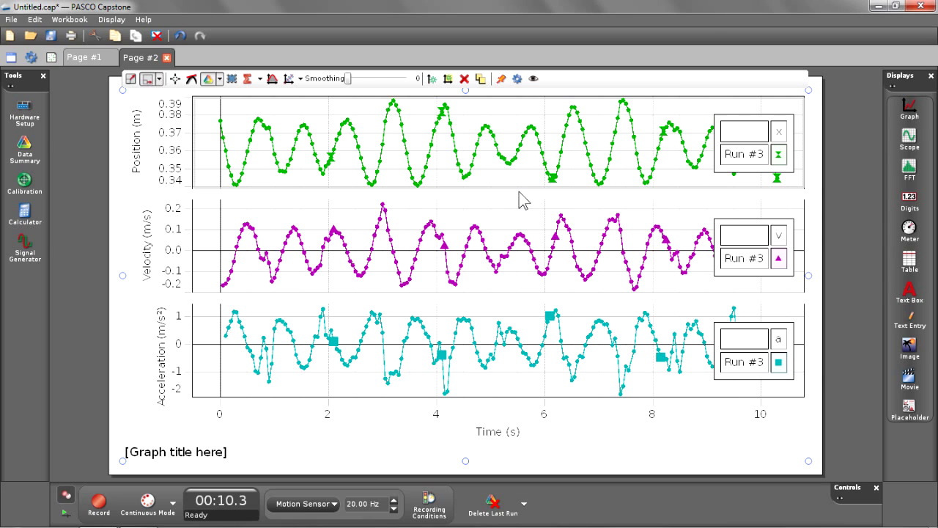
{"action": "left_click", "coordinate": [517, 79]}
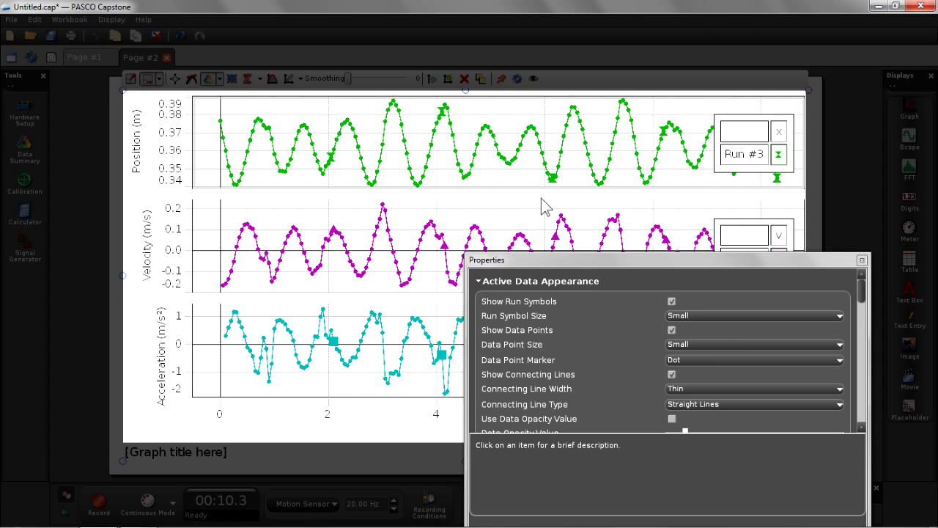
{"action": "left_click_drag", "start_coordinate": [560, 261], "coordinate": [568, 104]}
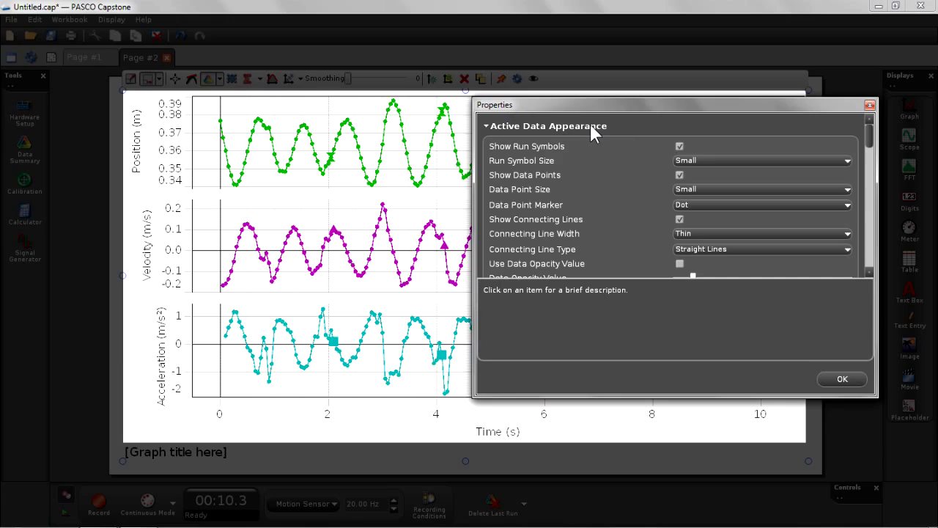
{"action": "left_click", "coordinate": [590, 126]}
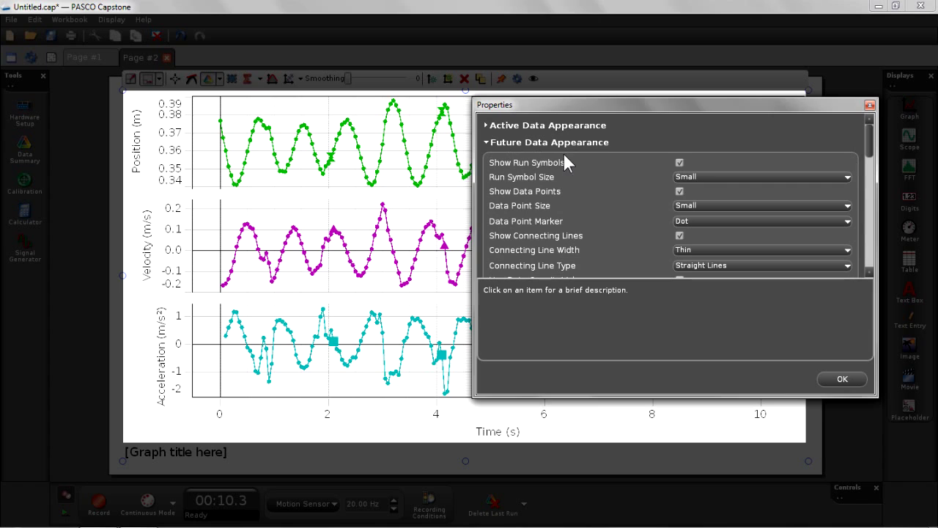
{"action": "left_click", "coordinate": [578, 143]}
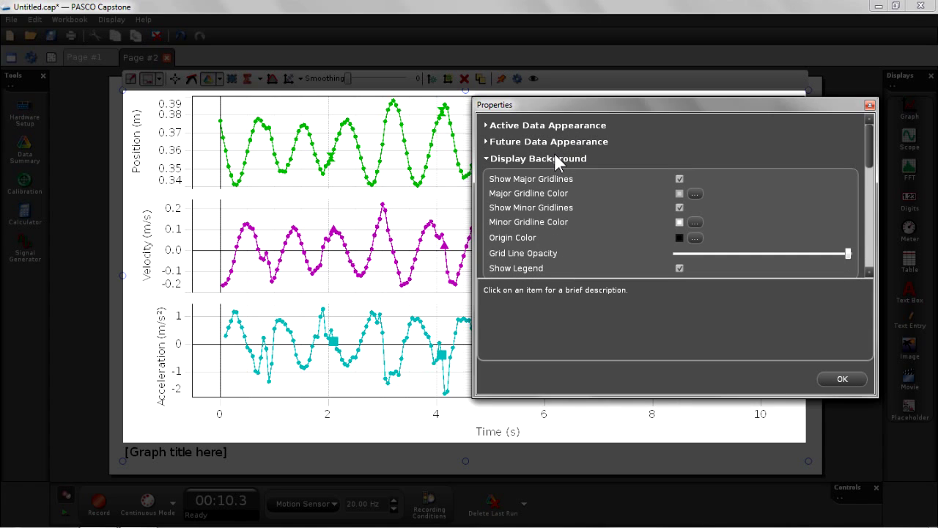
{"action": "left_click", "coordinate": [557, 159]}
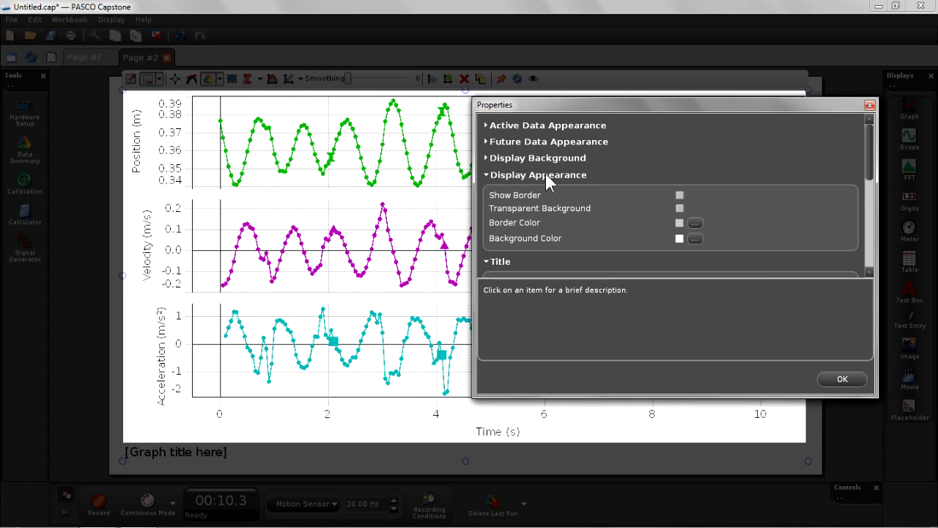
{"action": "left_click", "coordinate": [547, 176]}
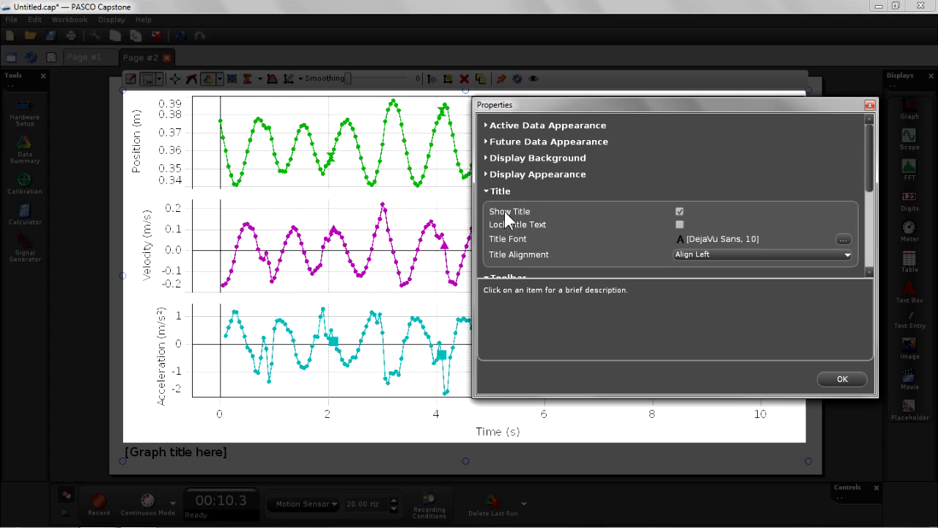
{"action": "left_click", "coordinate": [680, 211]}
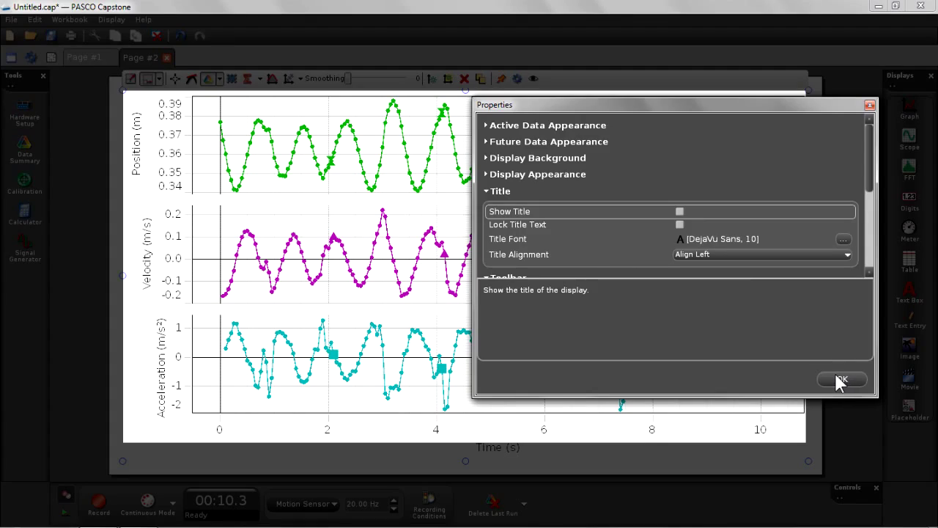
{"action": "left_click", "coordinate": [841, 380]}
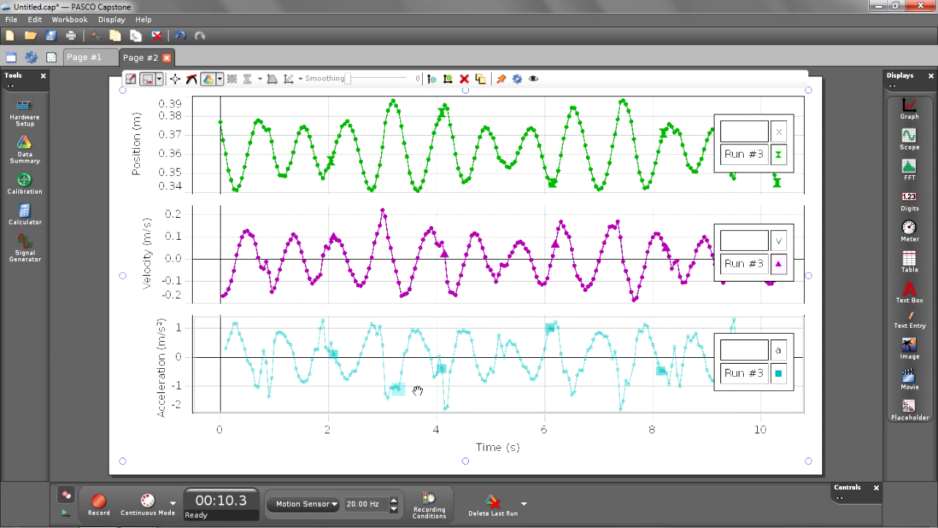
Apply smoothing of 23 to the Run #3 acceleration data and 9 to the Run #3 velocity data
{"action": "left_click", "coordinate": [402, 369]}
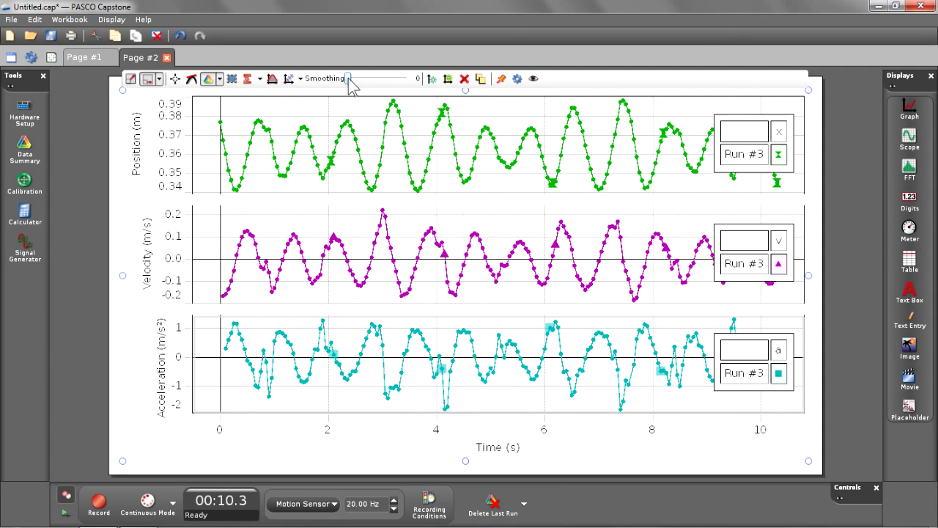
{"action": "left_click_drag", "start_coordinate": [349, 82], "coordinate": [360, 82]}
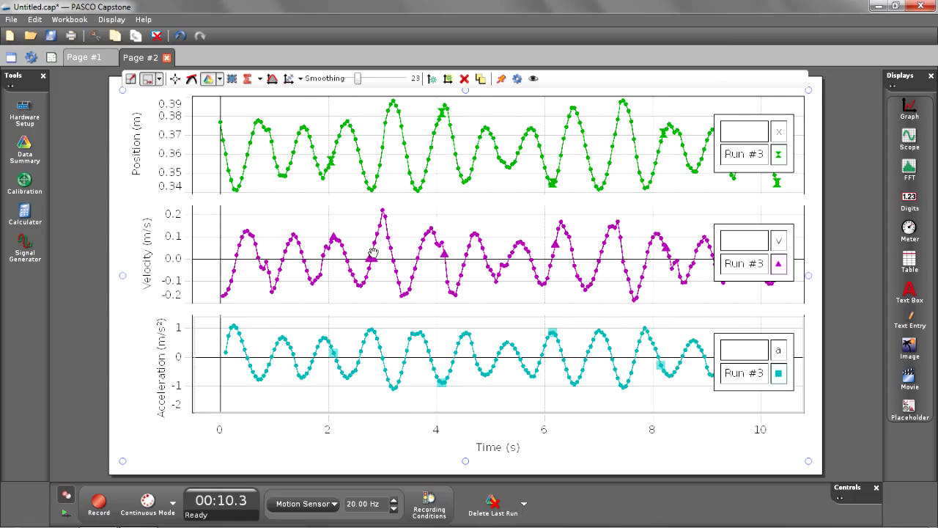
{"action": "left_click", "coordinate": [374, 254]}
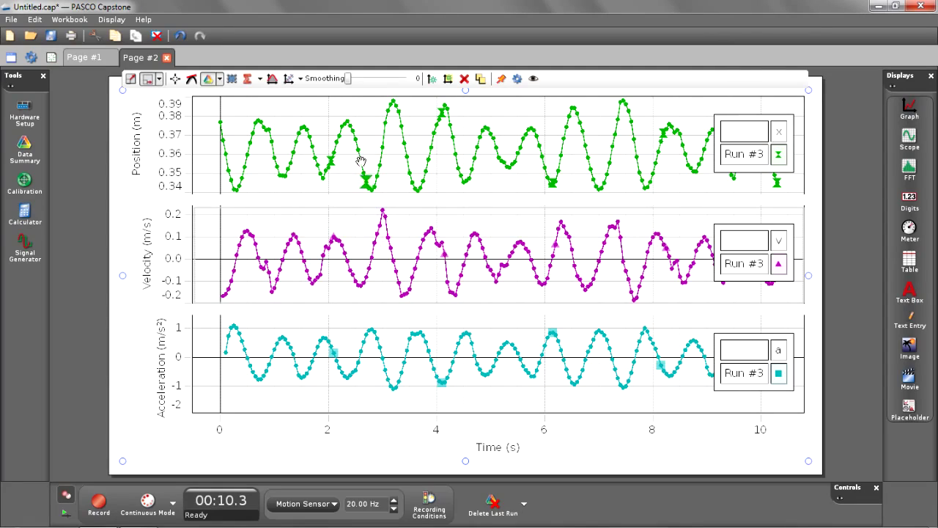
{"action": "left_click_drag", "start_coordinate": [348, 79], "coordinate": [356, 80]}
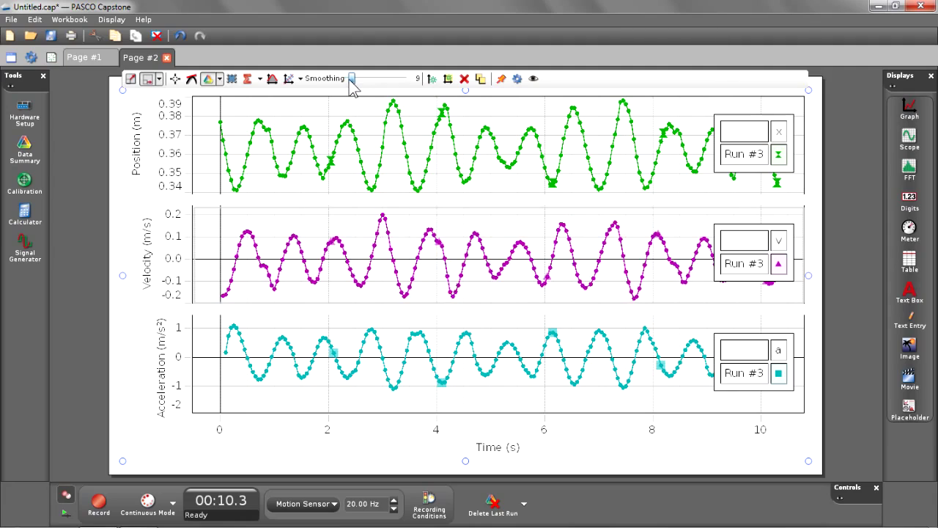